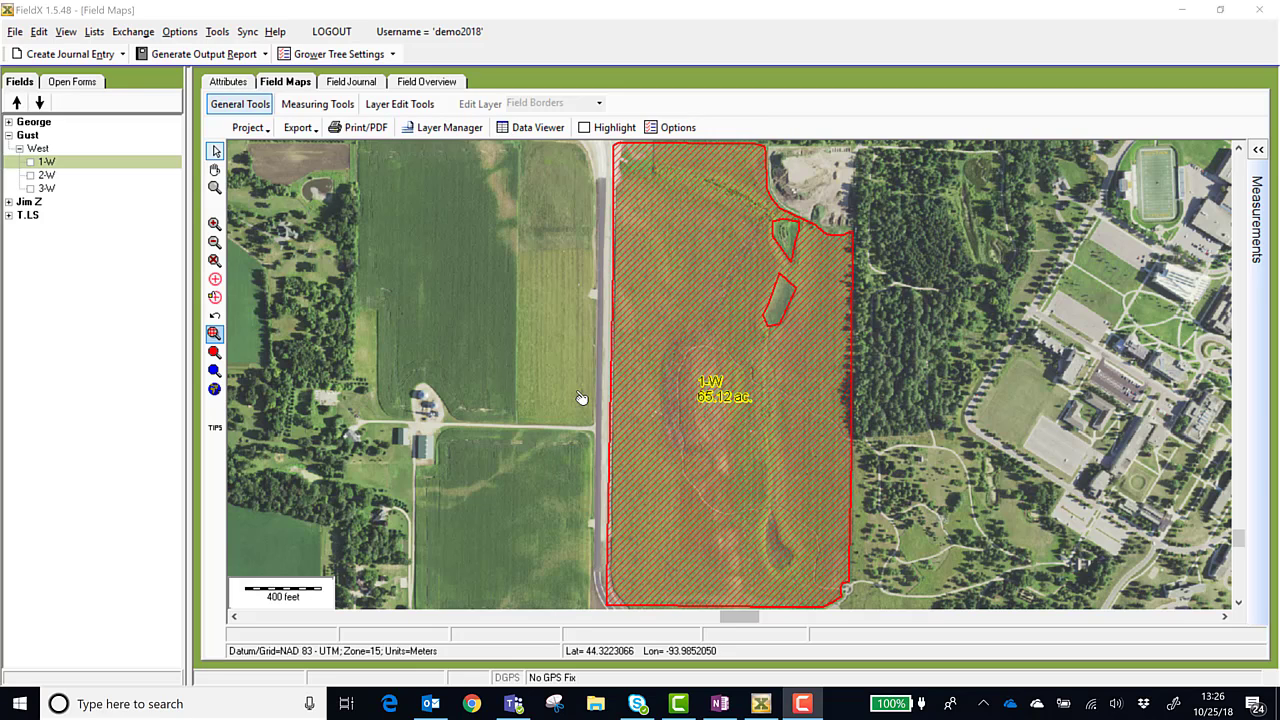
Compare field 1-W's listed area and GIS area between the field overview table and the field map
{"action": "left_click", "coordinate": [428, 81]}
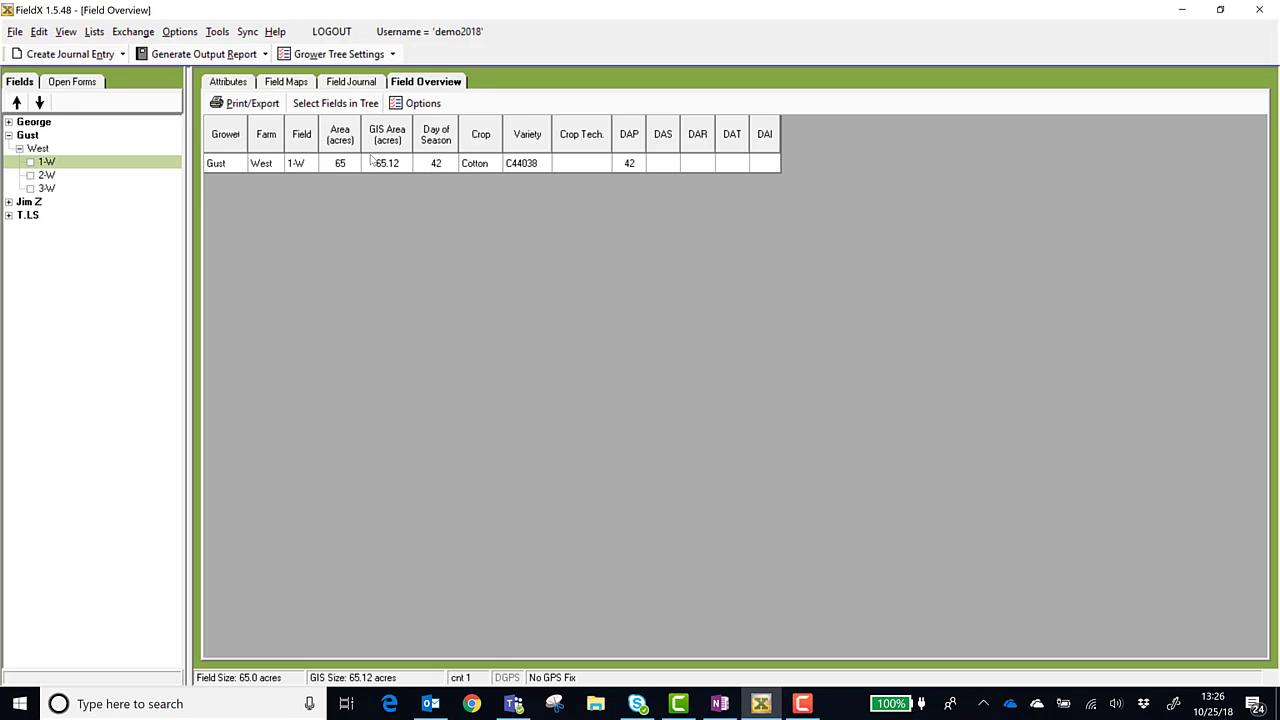
{"action": "left_click", "coordinate": [280, 82]}
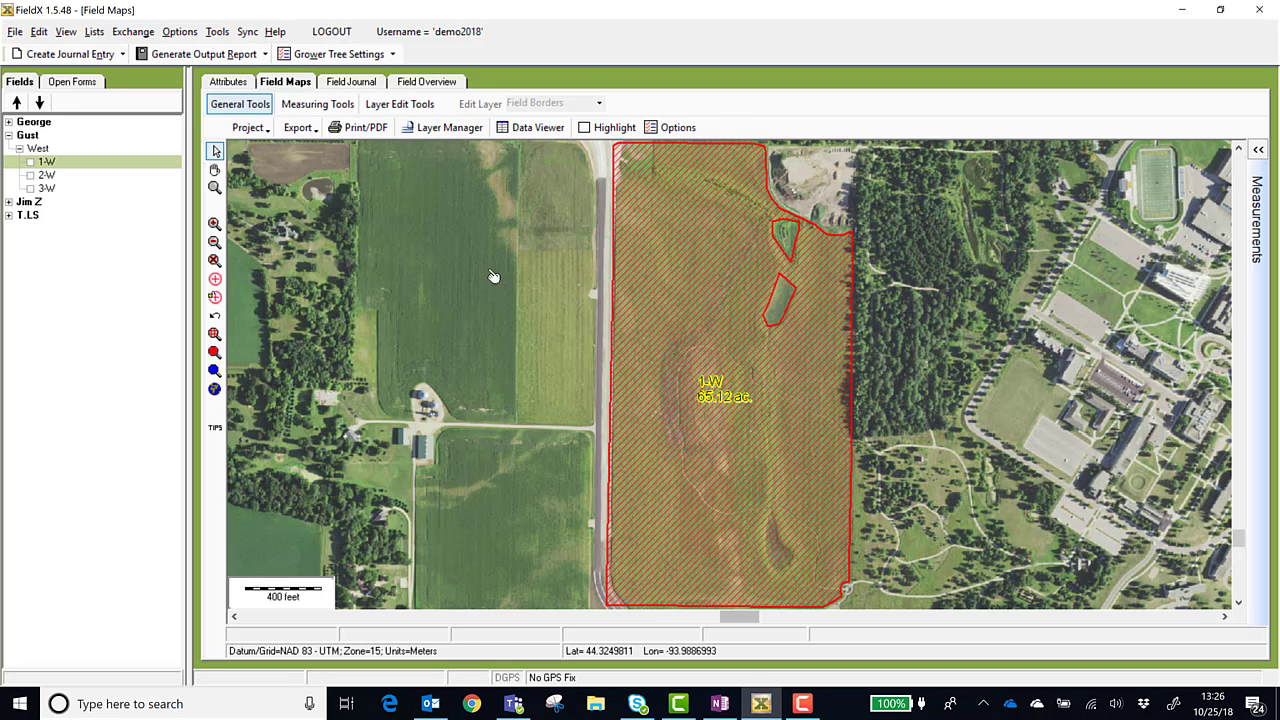
{"action": "left_click", "coordinate": [436, 82]}
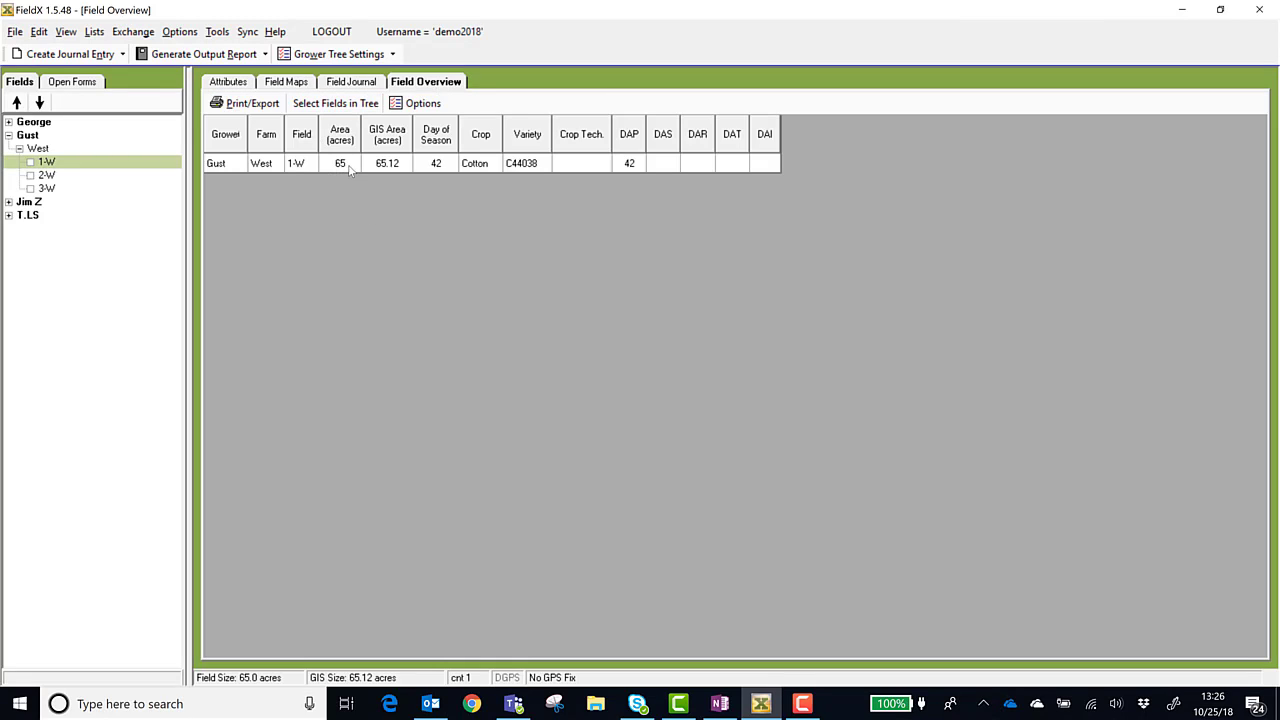
Enable editing on field 1-W's attributes and set Field Size (acres) to 70
{"action": "left_click", "coordinate": [240, 84]}
{"action": "left_click", "coordinate": [331, 106]}
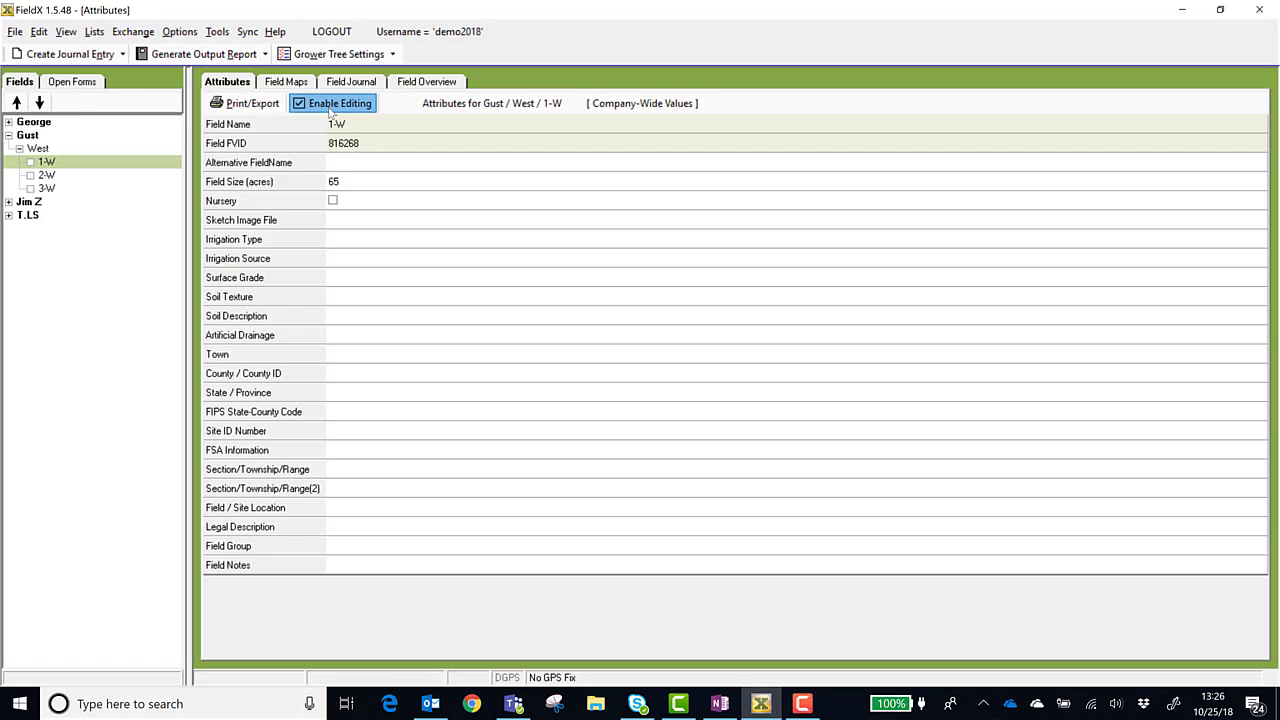
{"action": "left_click", "coordinate": [368, 181]}
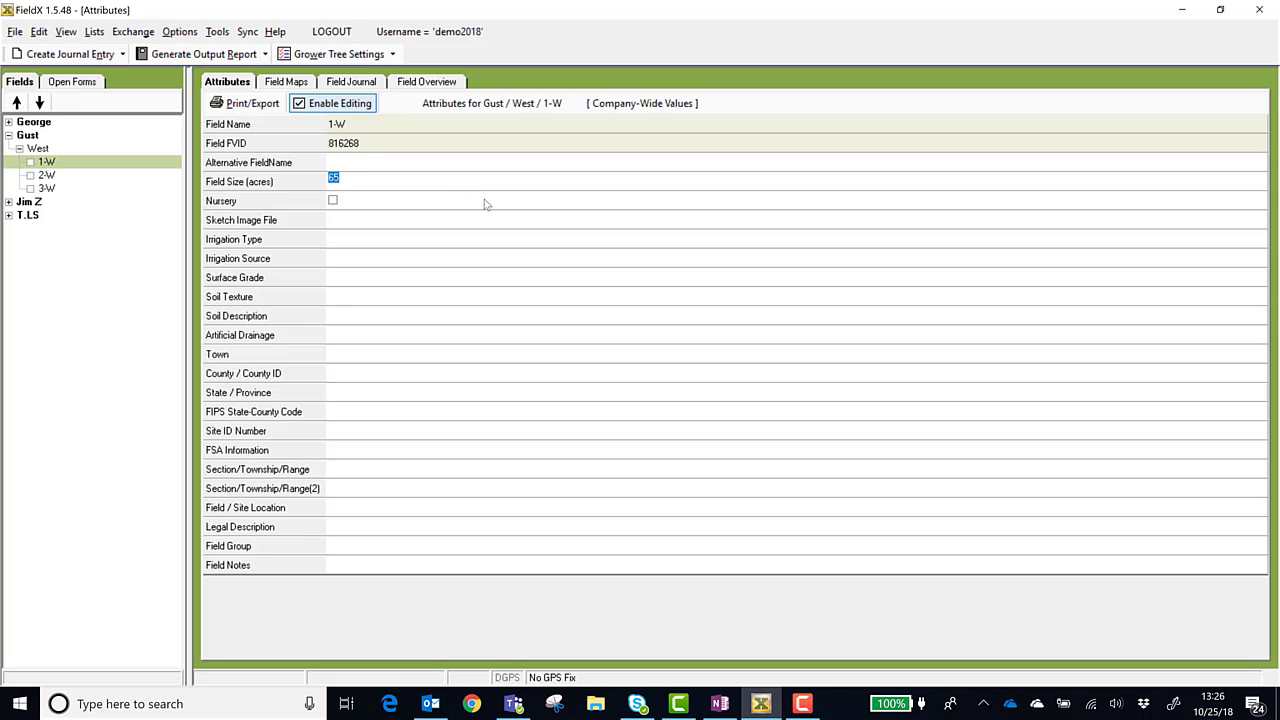
{"action": "type", "text": "70"}
{"action": "left_click", "coordinate": [467, 236]}
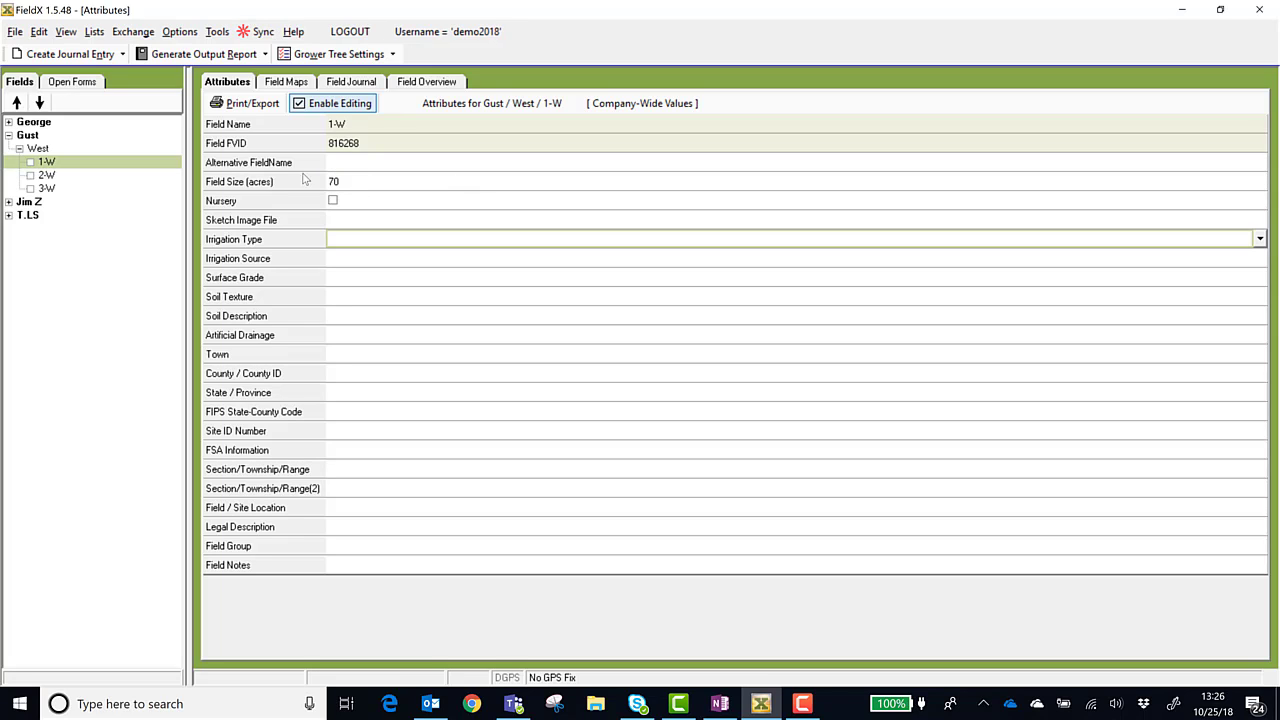
{"action": "left_click", "coordinate": [371, 185]}
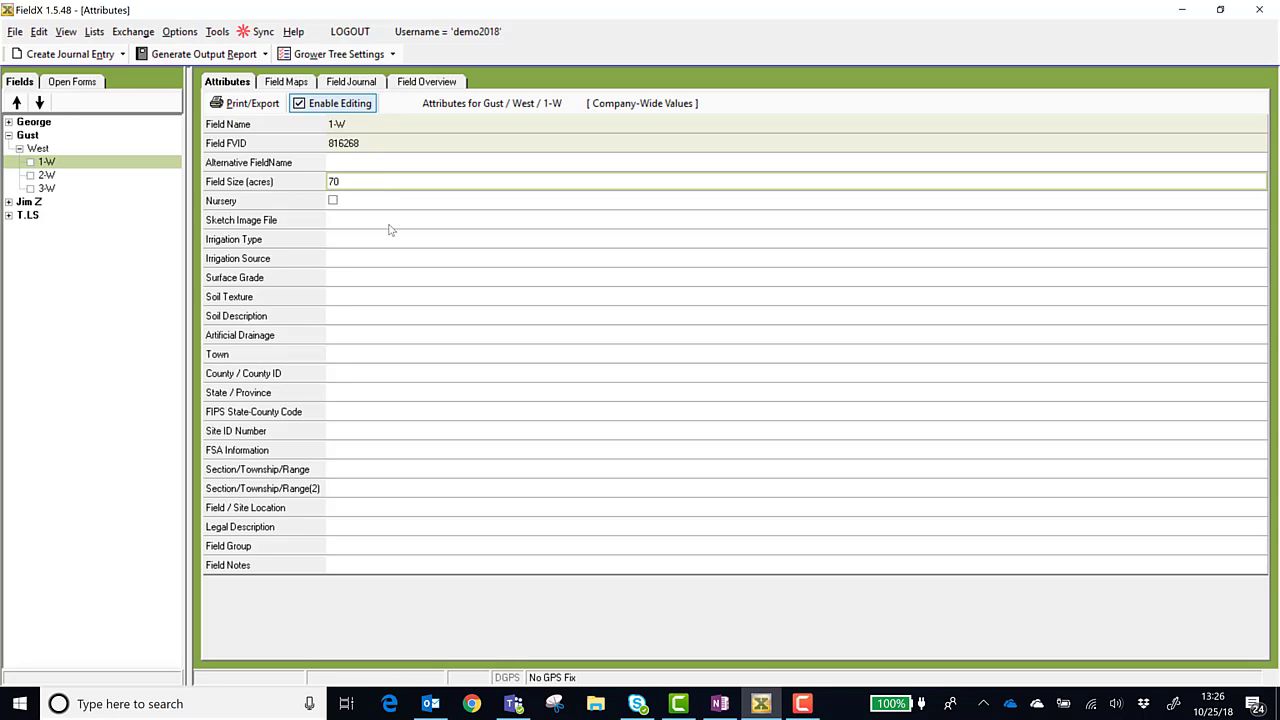
Start an Apply Irrigation journal entry for field 1-W and open its Irrigation Data
{"action": "left_click", "coordinate": [99, 56]}
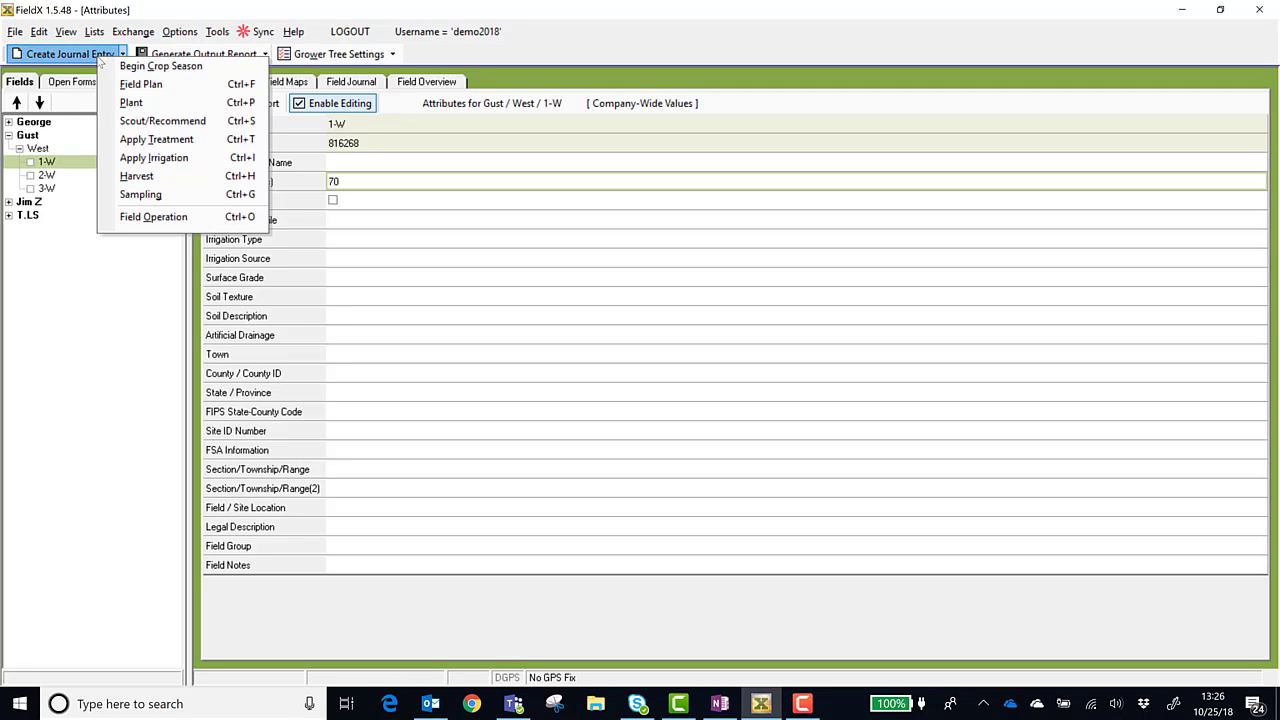
{"action": "left_click", "coordinate": [185, 163]}
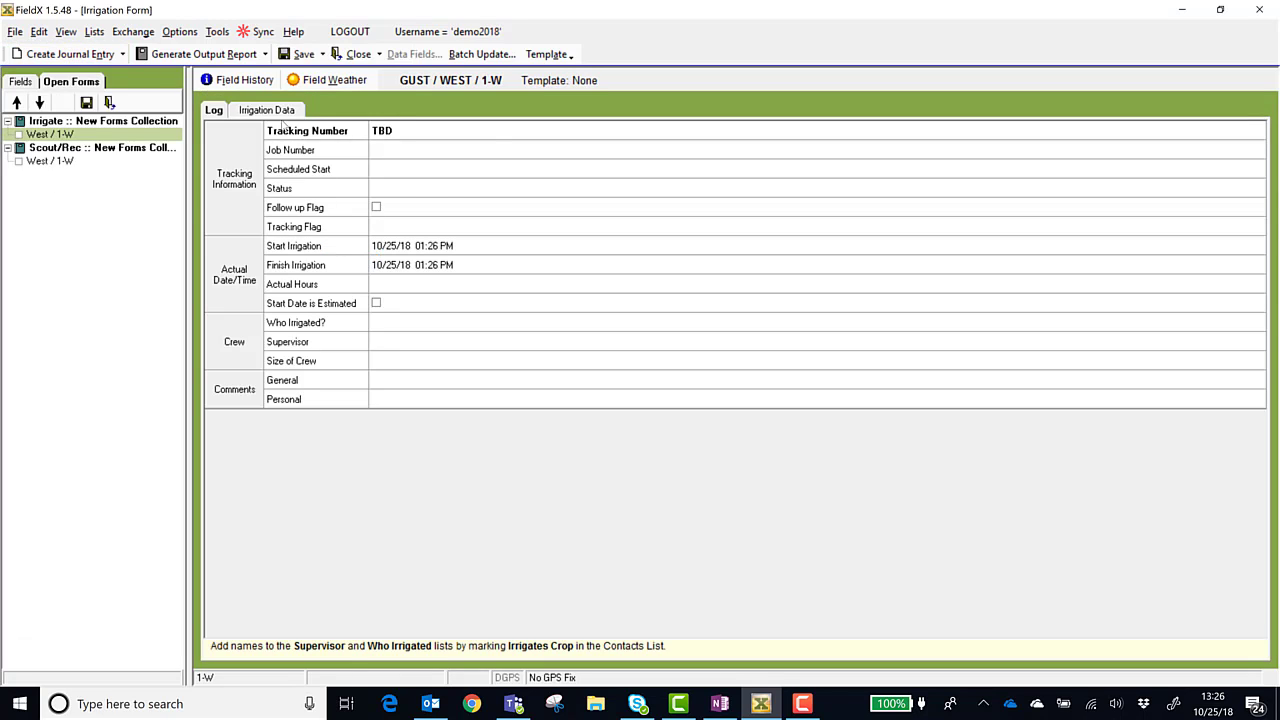
{"action": "left_click", "coordinate": [280, 110]}
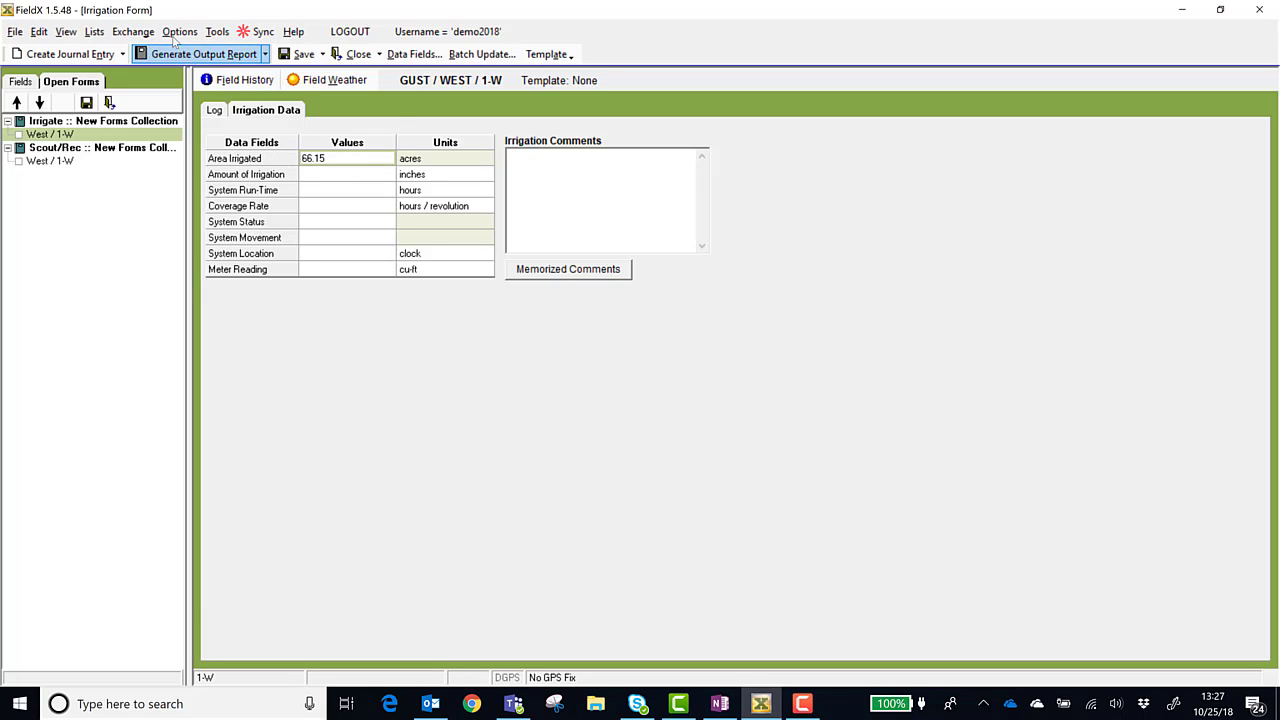
Open the default area order for data entry forms and move GIS Size to the top of the list
{"action": "left_click", "coordinate": [177, 34]}
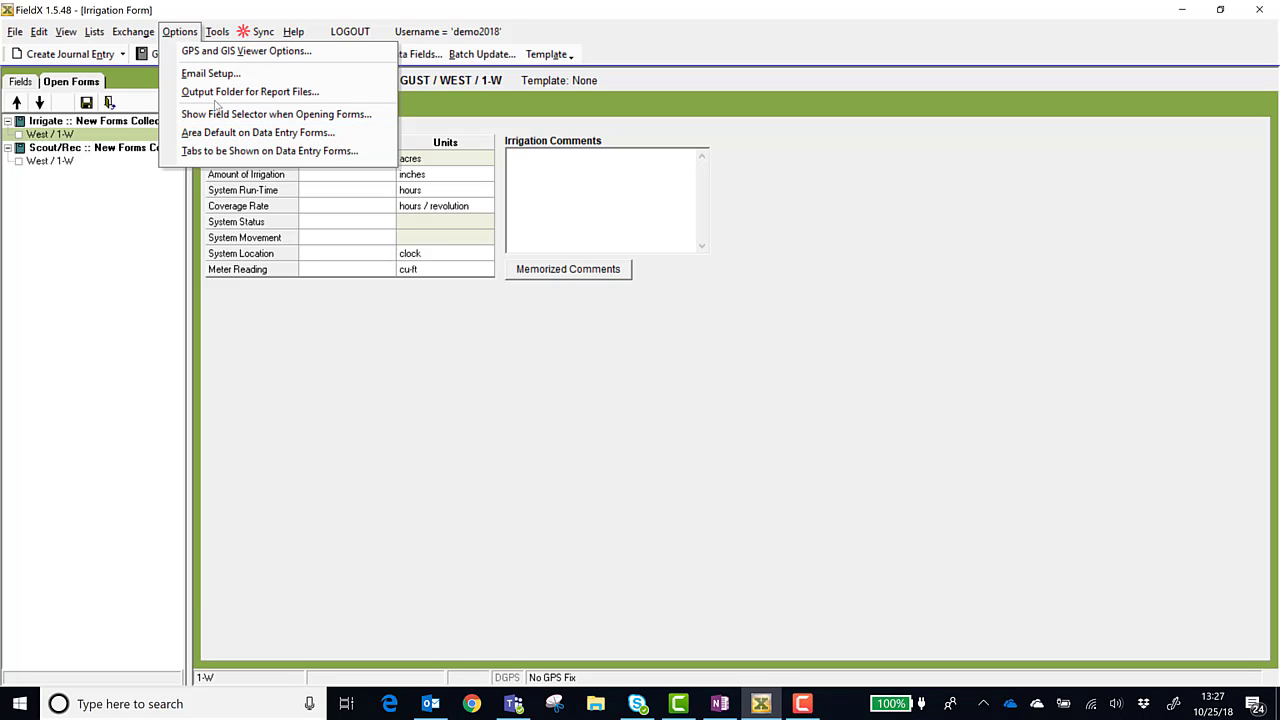
{"action": "left_click", "coordinate": [367, 140]}
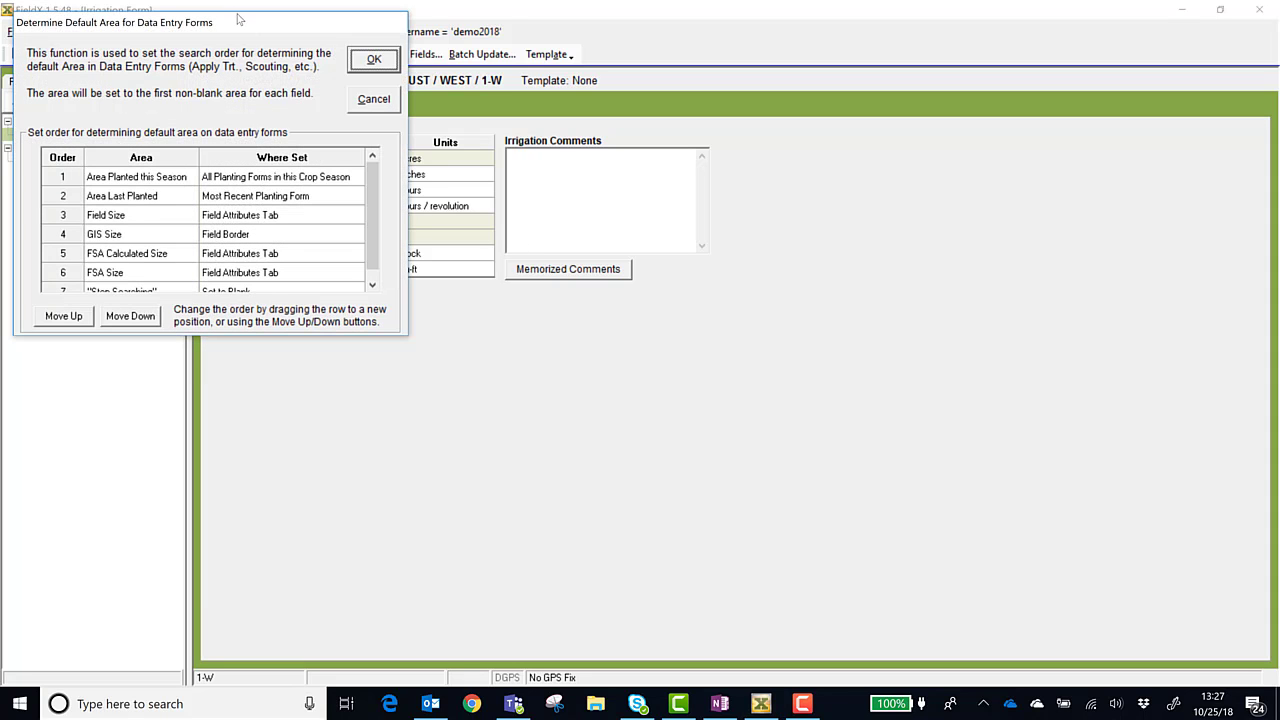
{"action": "left_click_drag", "start_coordinate": [246, 22], "coordinate": [408, 64]}
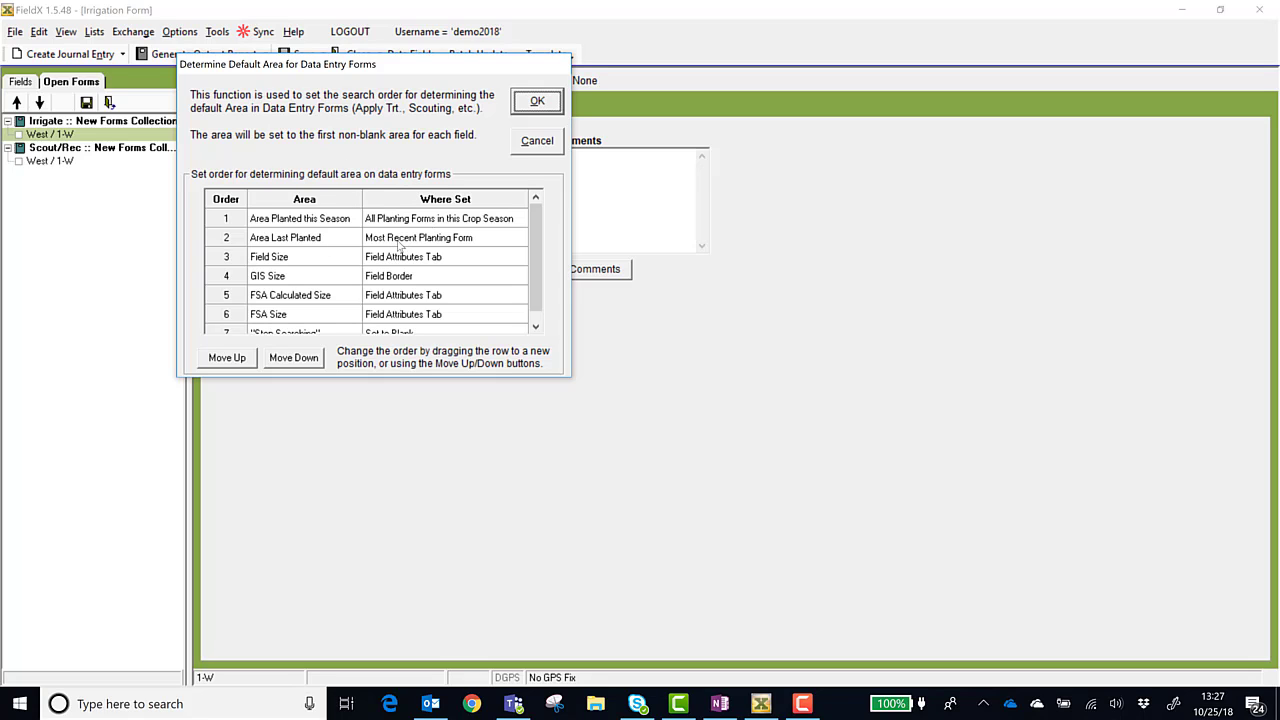
{"action": "left_click", "coordinate": [324, 262]}
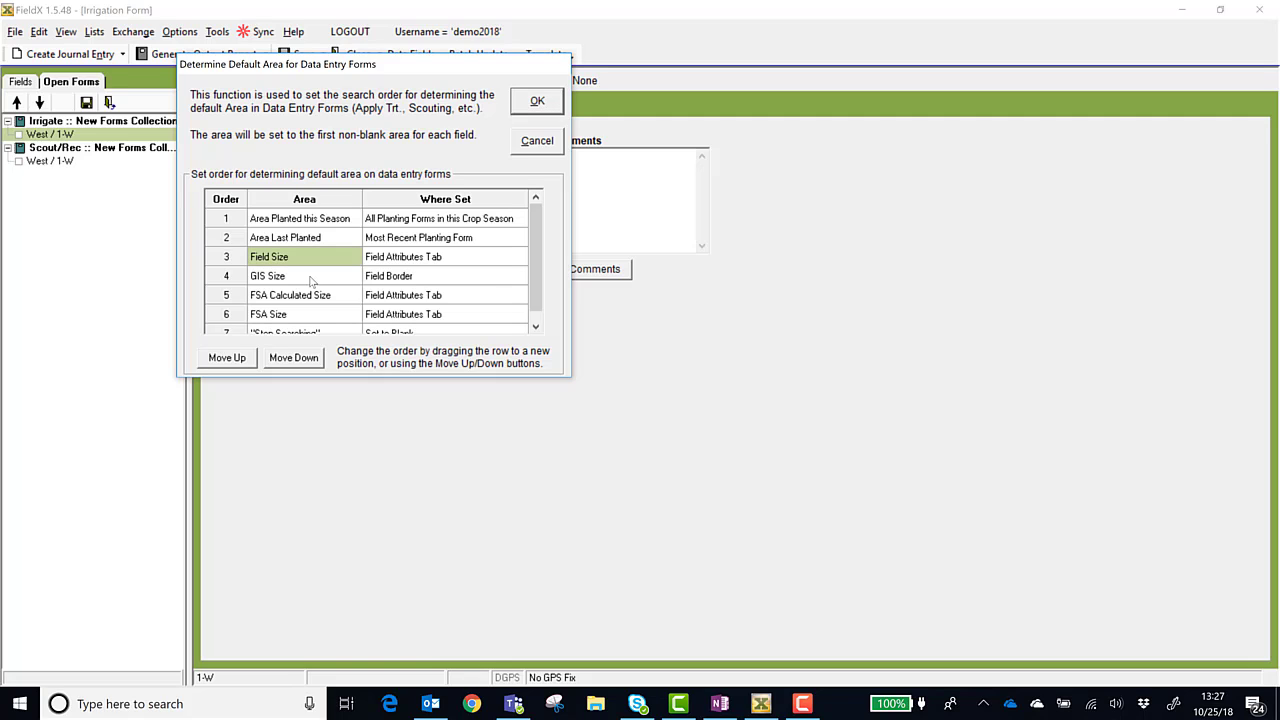
{"action": "left_click", "coordinate": [311, 279]}
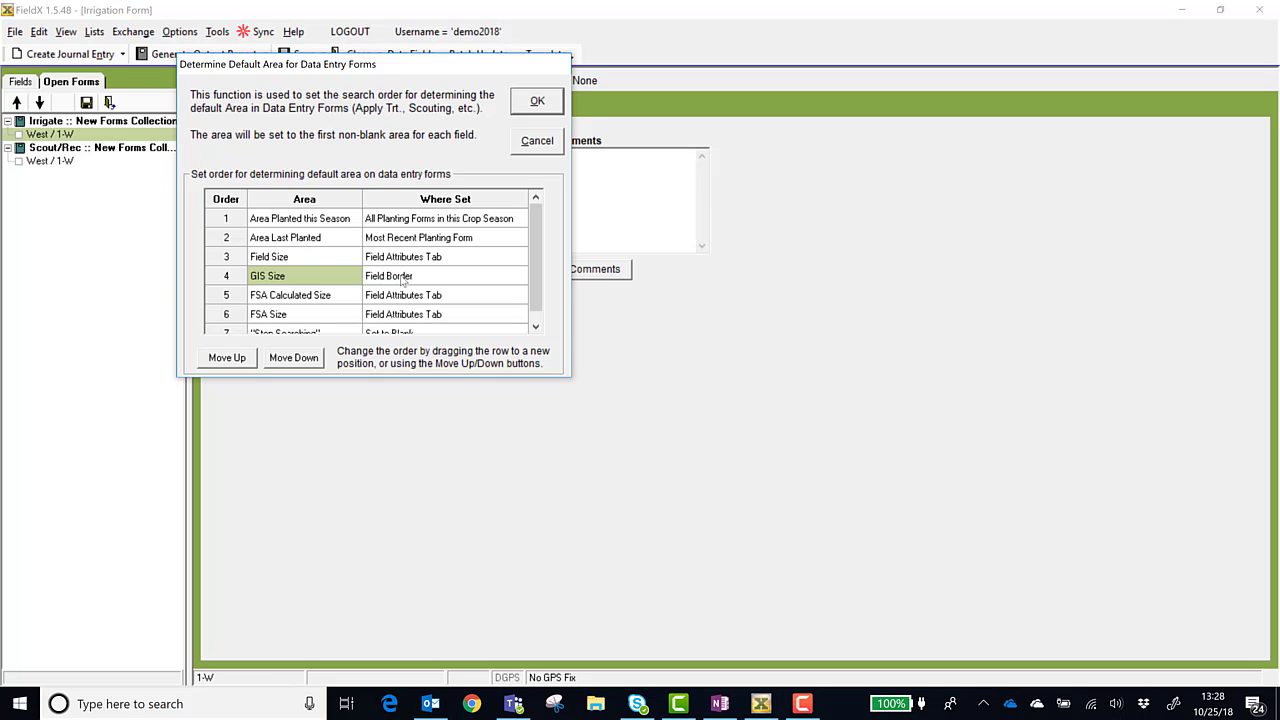
{"action": "left_click", "coordinate": [240, 358]}
{"action": "left_click", "coordinate": [240, 358]}
{"action": "left_click", "coordinate": [240, 358]}
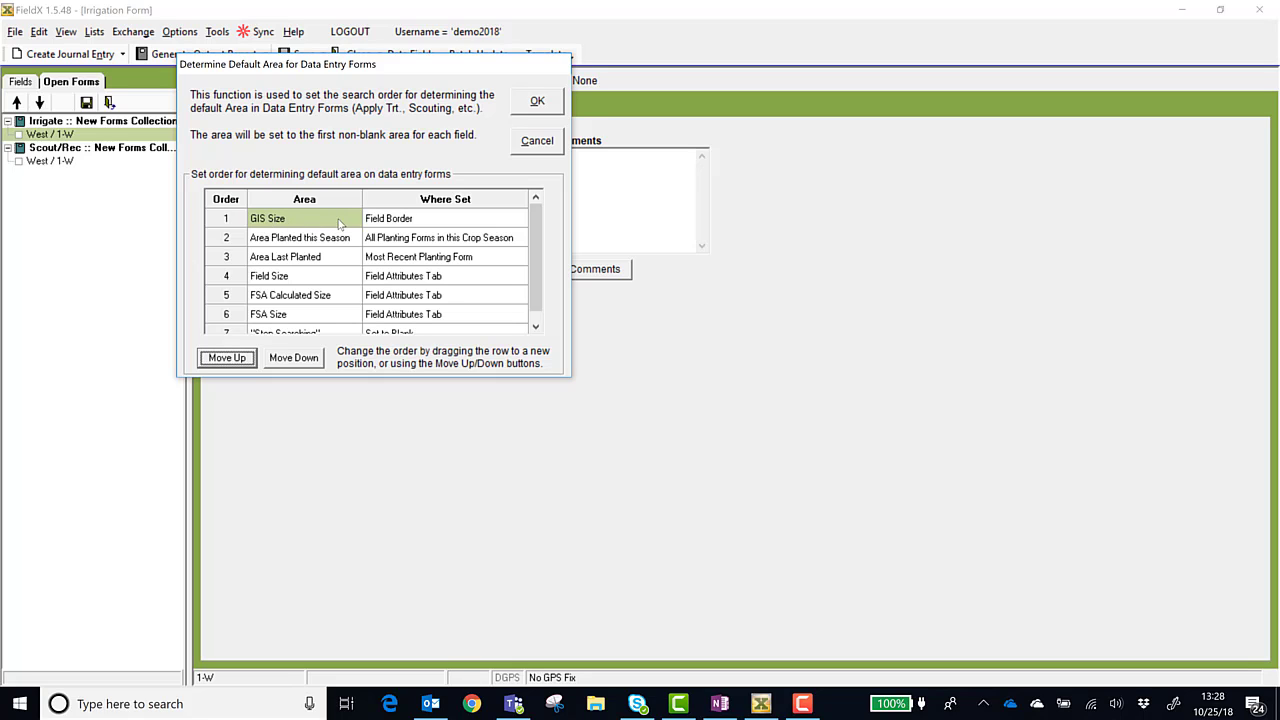
Move Field Size up to second place in the default area order and confirm the dialog
{"action": "left_click", "coordinate": [290, 282]}
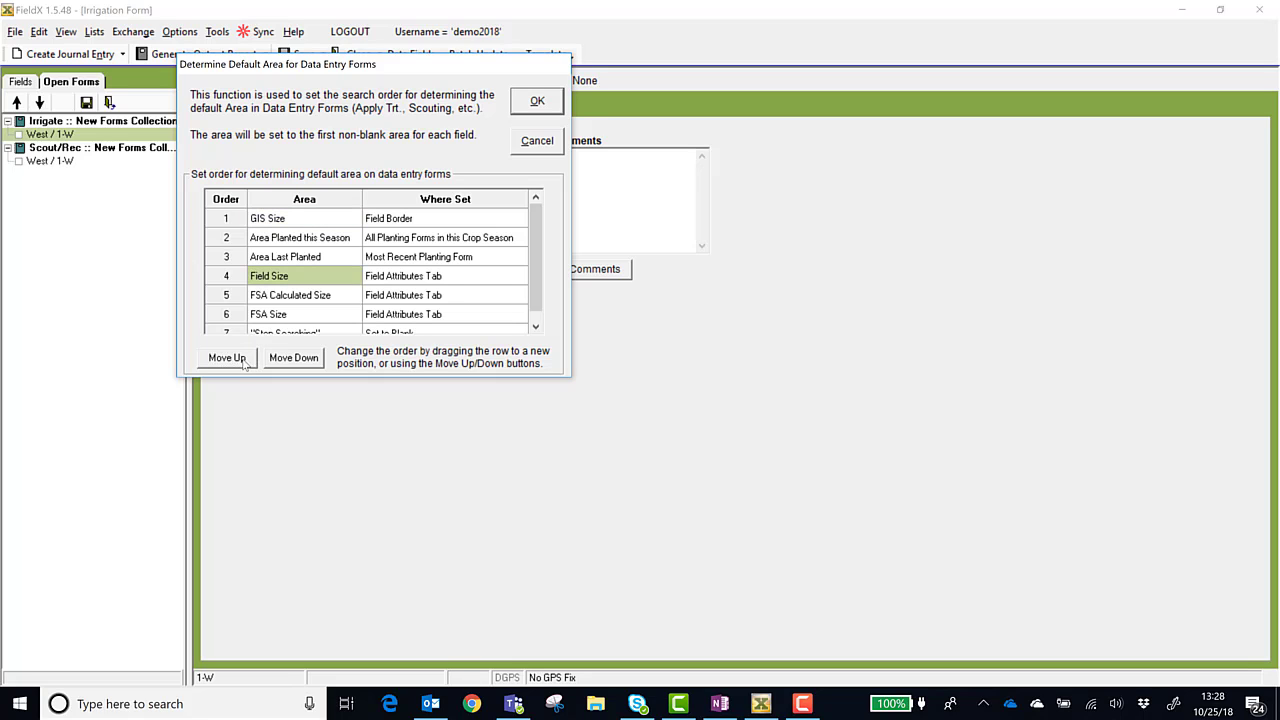
{"action": "left_click", "coordinate": [226, 358]}
{"action": "left_click", "coordinate": [226, 358]}
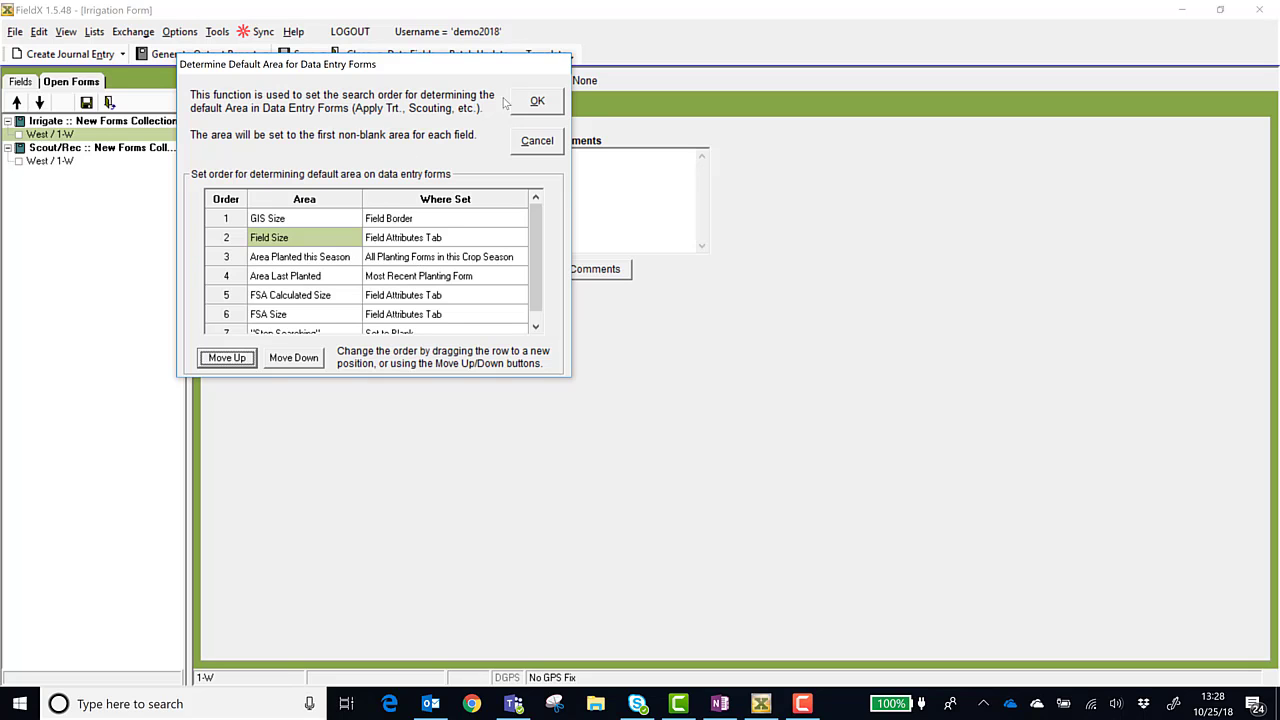
{"action": "left_click", "coordinate": [532, 110]}
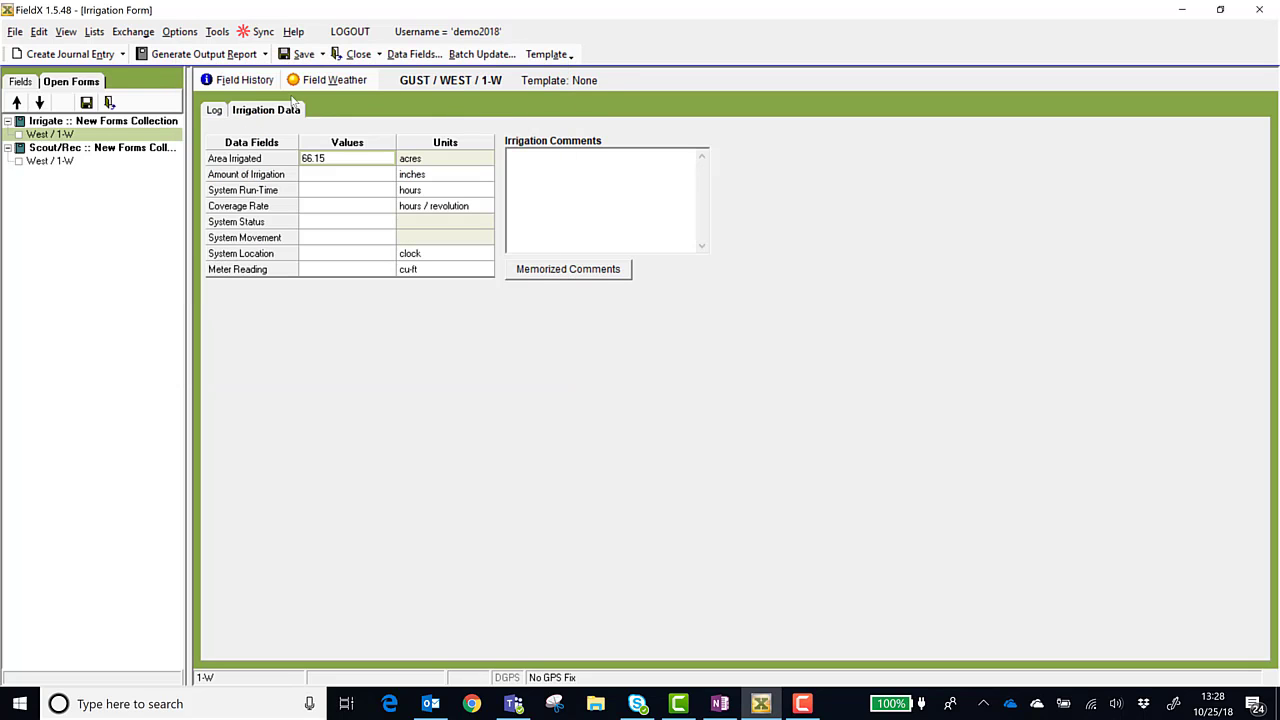
Close all open form collections and start a fresh Apply Irrigation entry for field 1-W, opening its Irrigation Data
{"action": "left_click", "coordinate": [379, 54]}
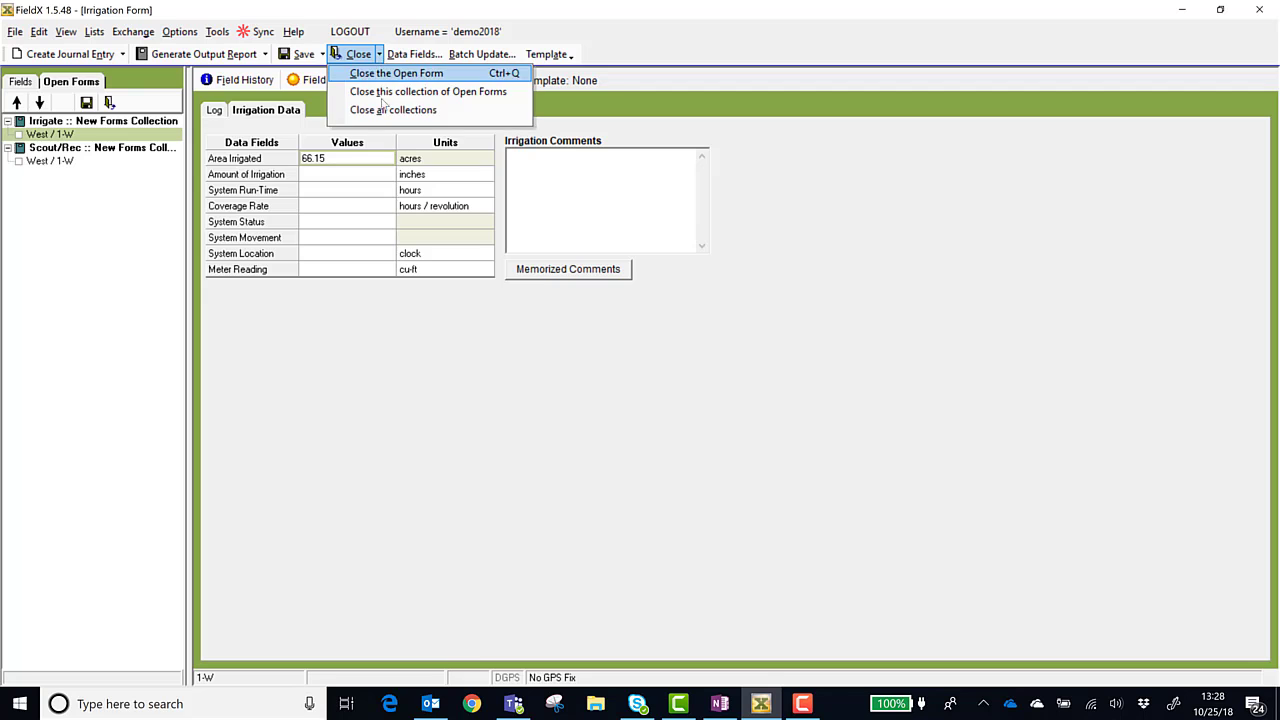
{"action": "left_click", "coordinate": [383, 111]}
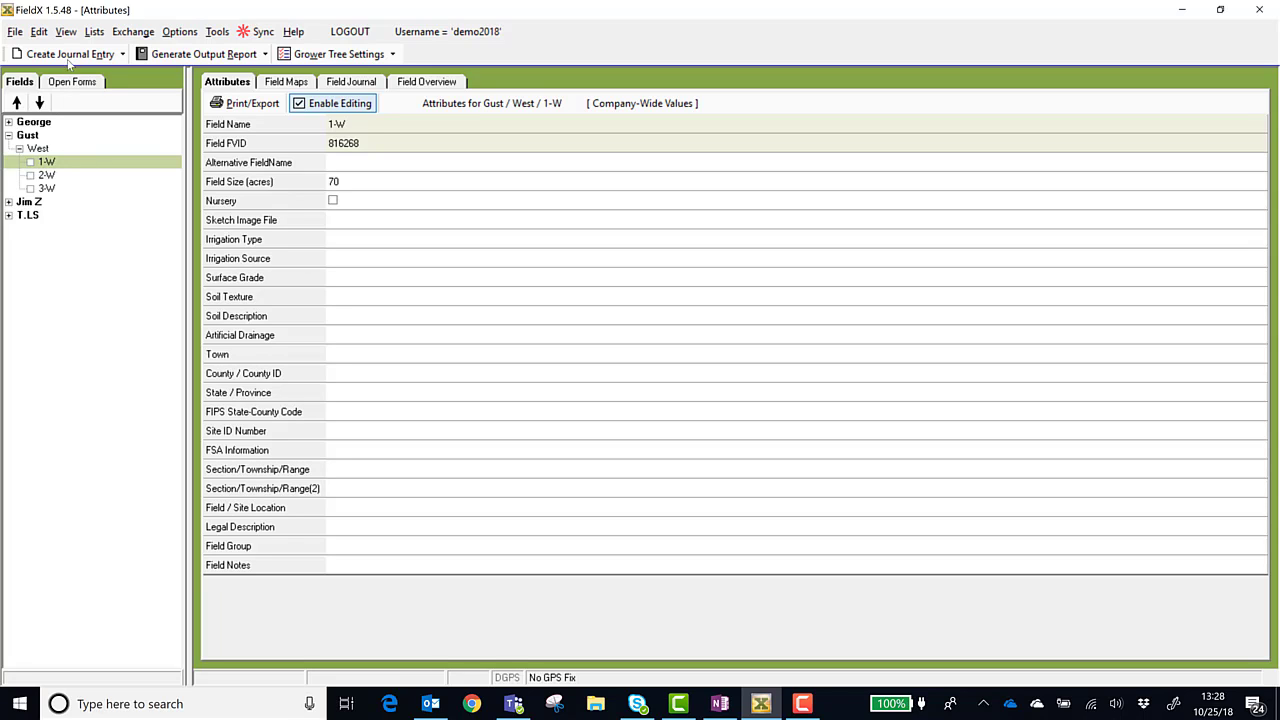
{"action": "left_click", "coordinate": [76, 59]}
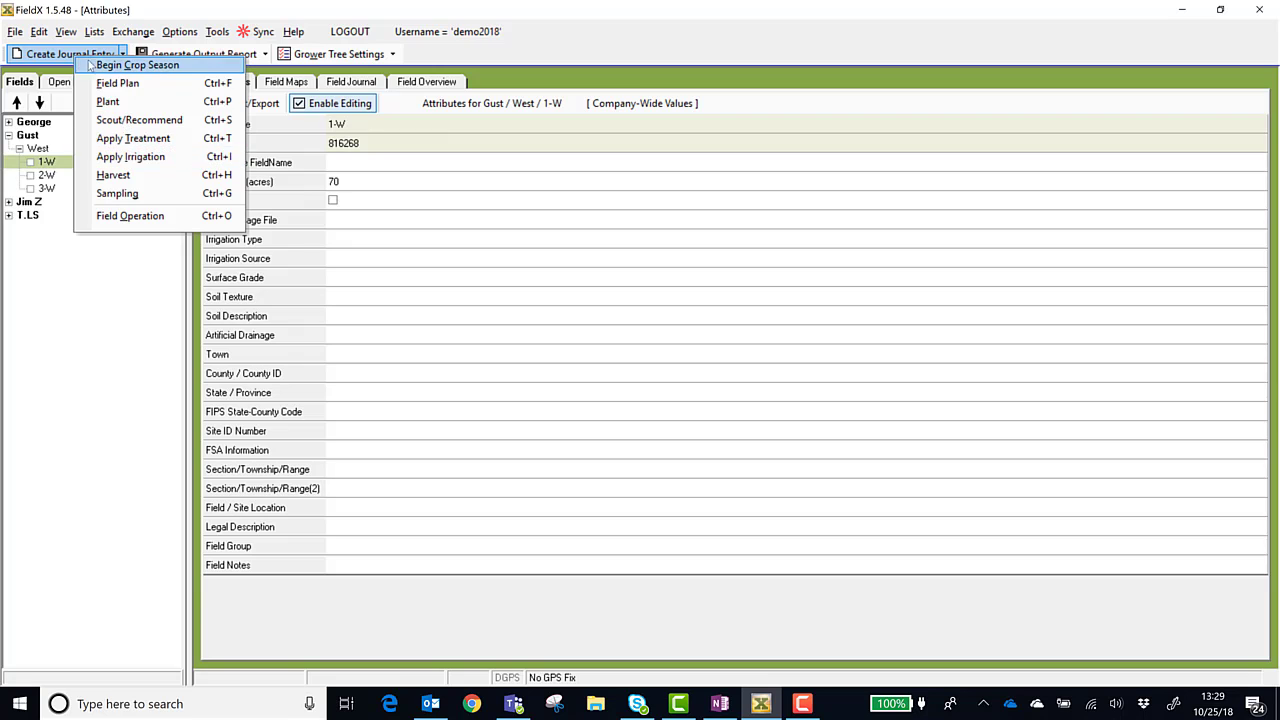
{"action": "left_click", "coordinate": [130, 157]}
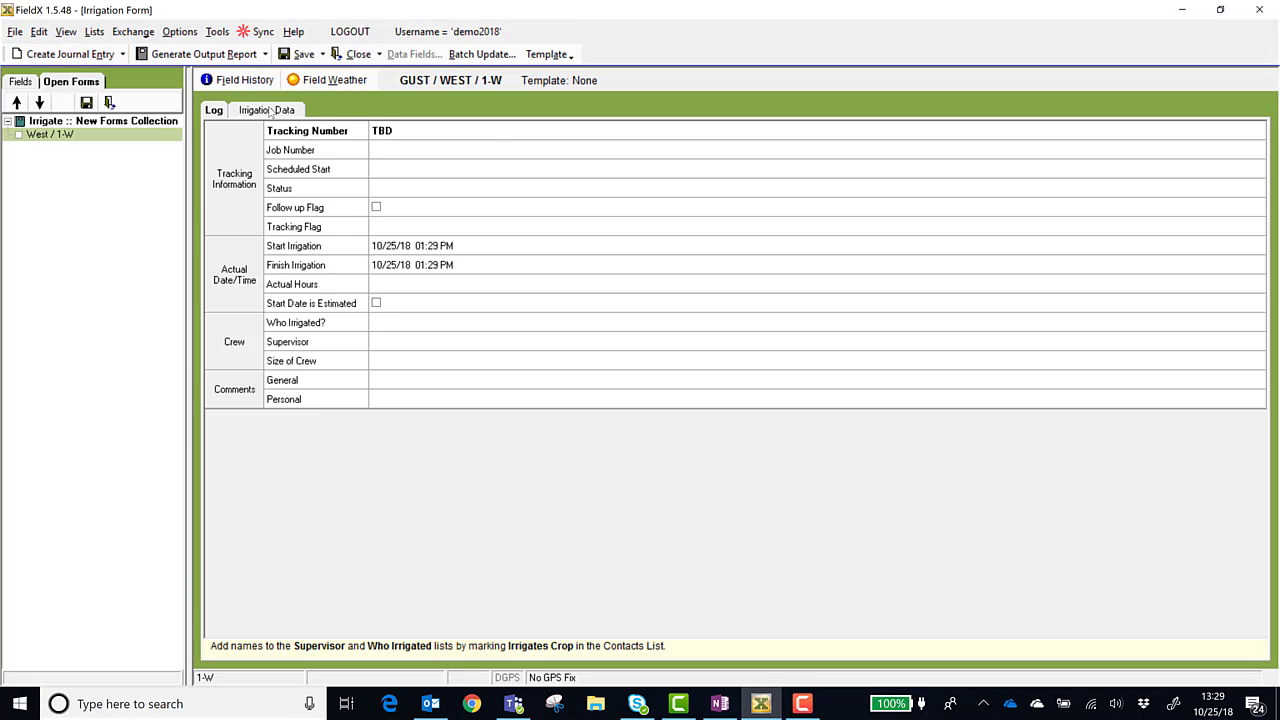
{"action": "left_click", "coordinate": [269, 112]}
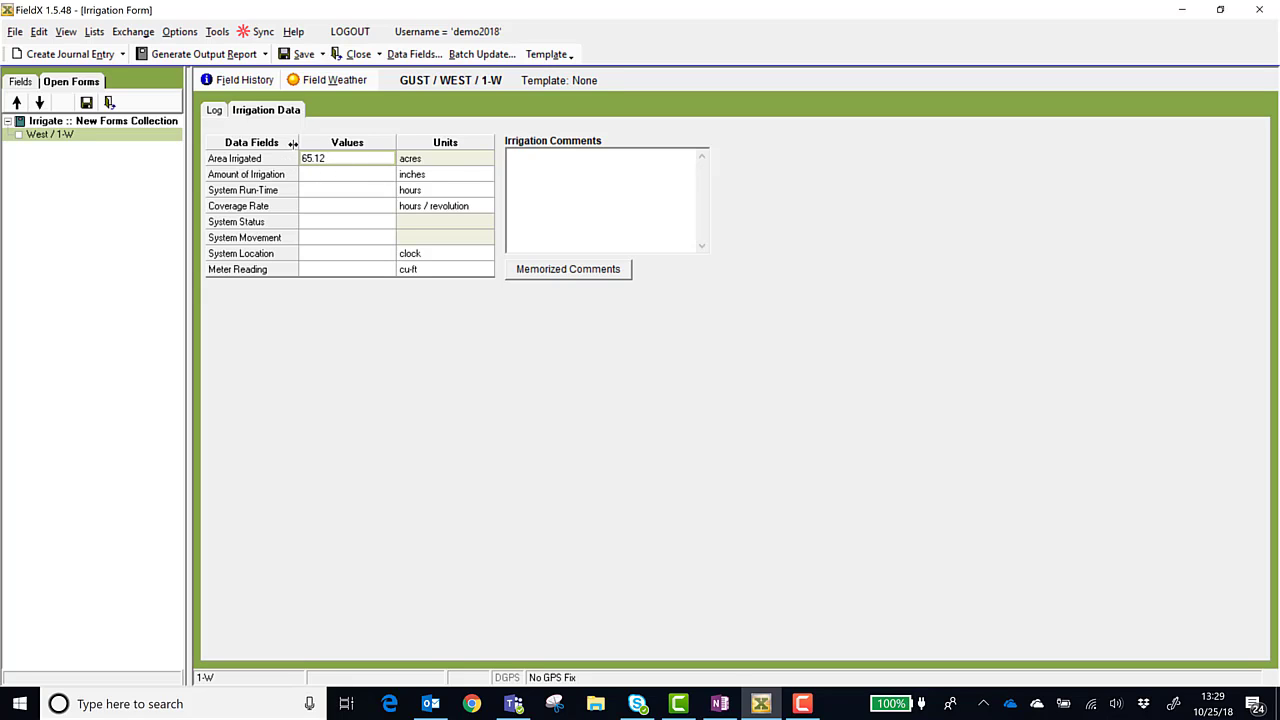
Return to the fields list and open the field overview table for field 1-W
{"action": "left_click", "coordinate": [24, 81]}
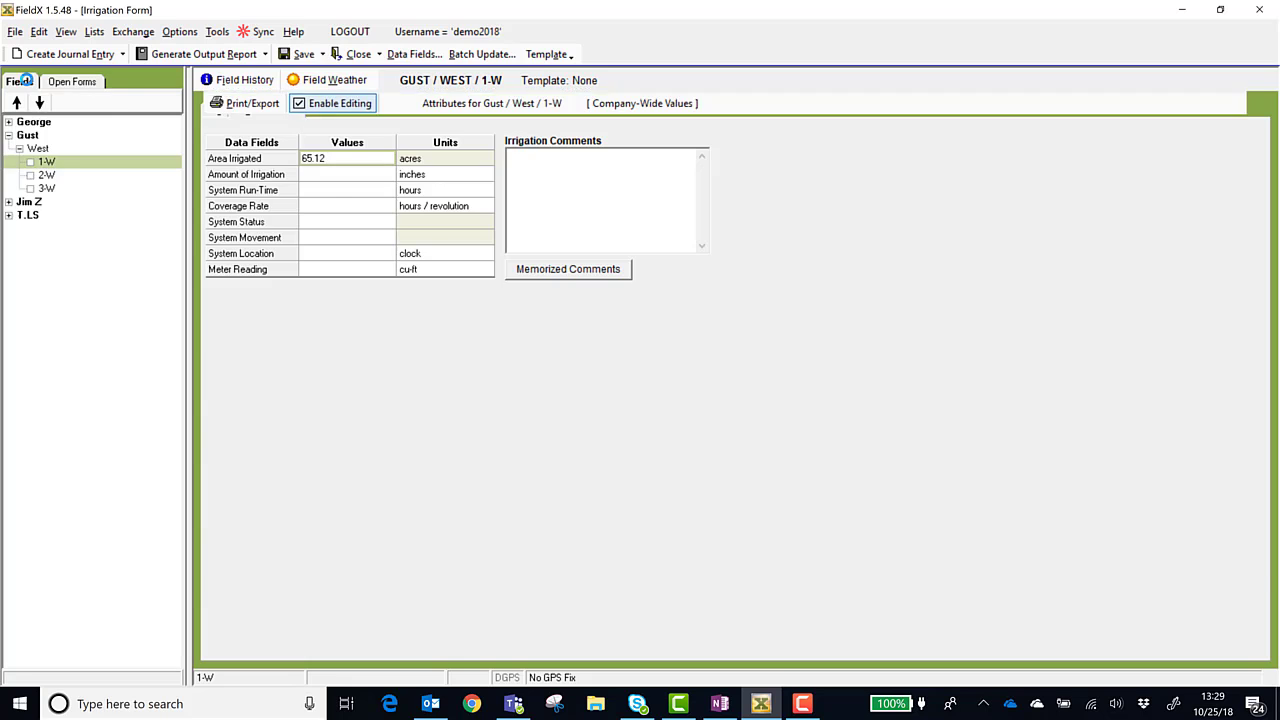
{"action": "left_click", "coordinate": [425, 82]}
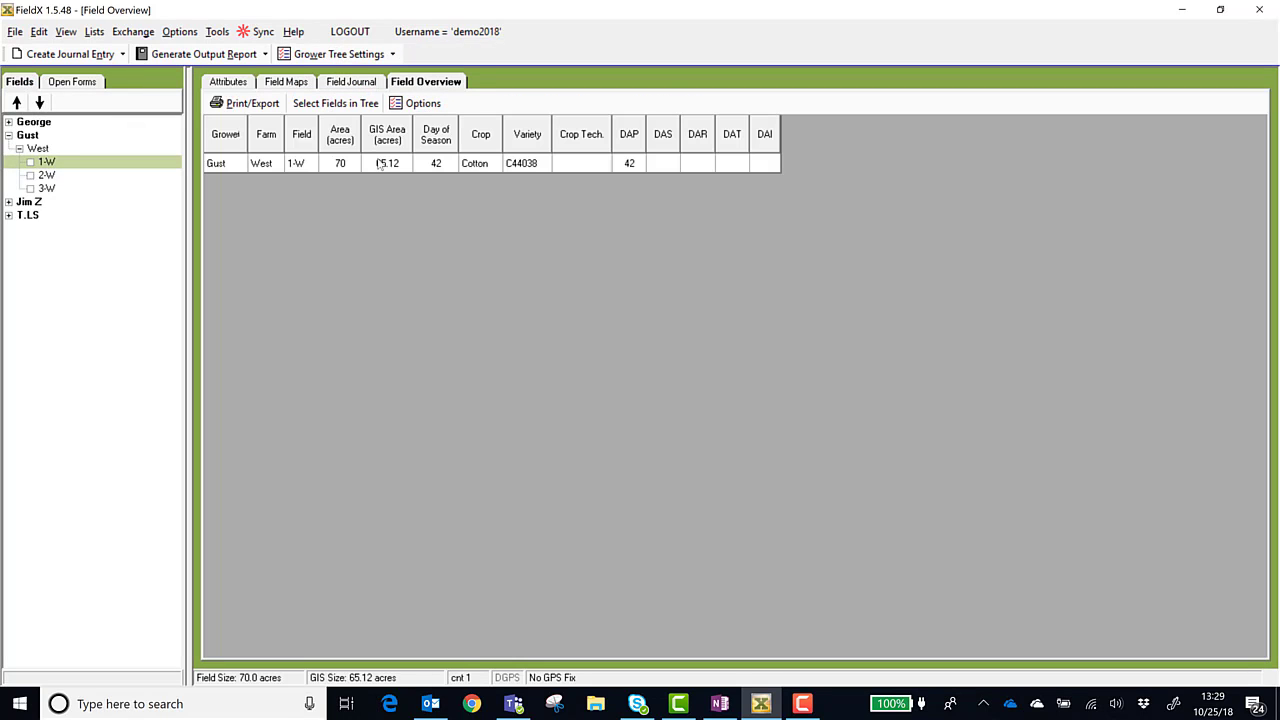